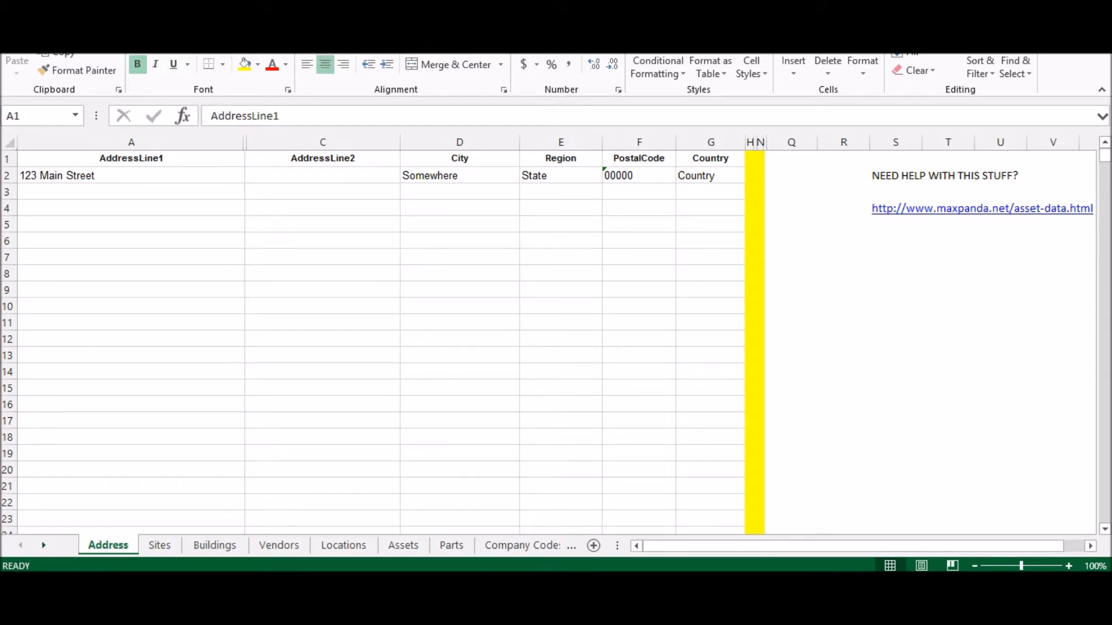
# Step: Examine the Sites, Buildings and Vendors sheets, including the Site and Address choices available for Building A
pyautogui.click(180, 544)
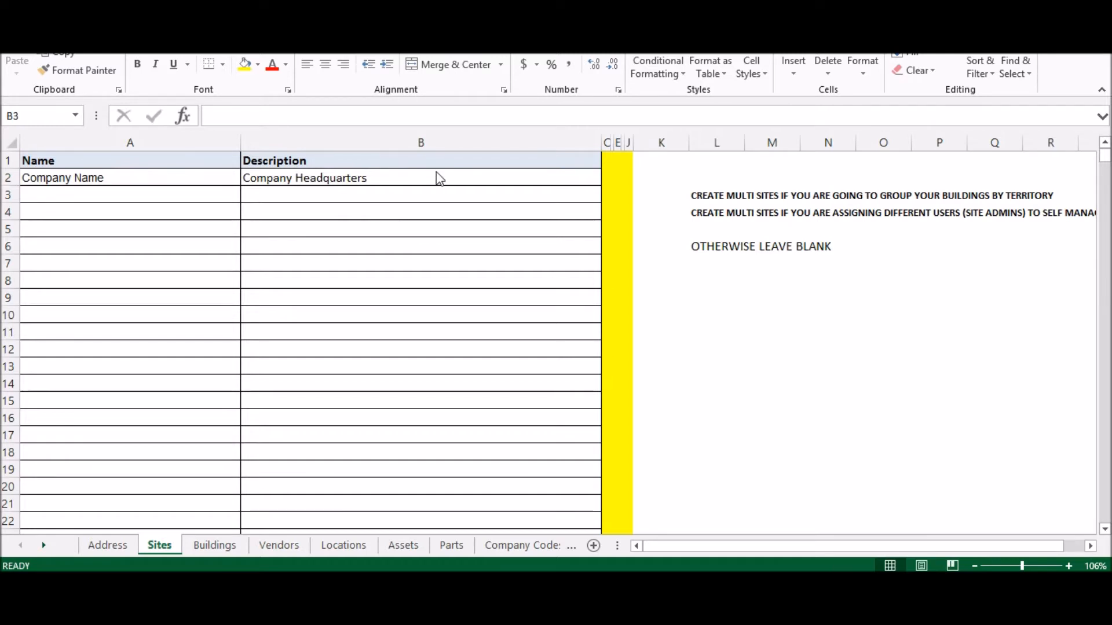
pyautogui.click(234, 545)
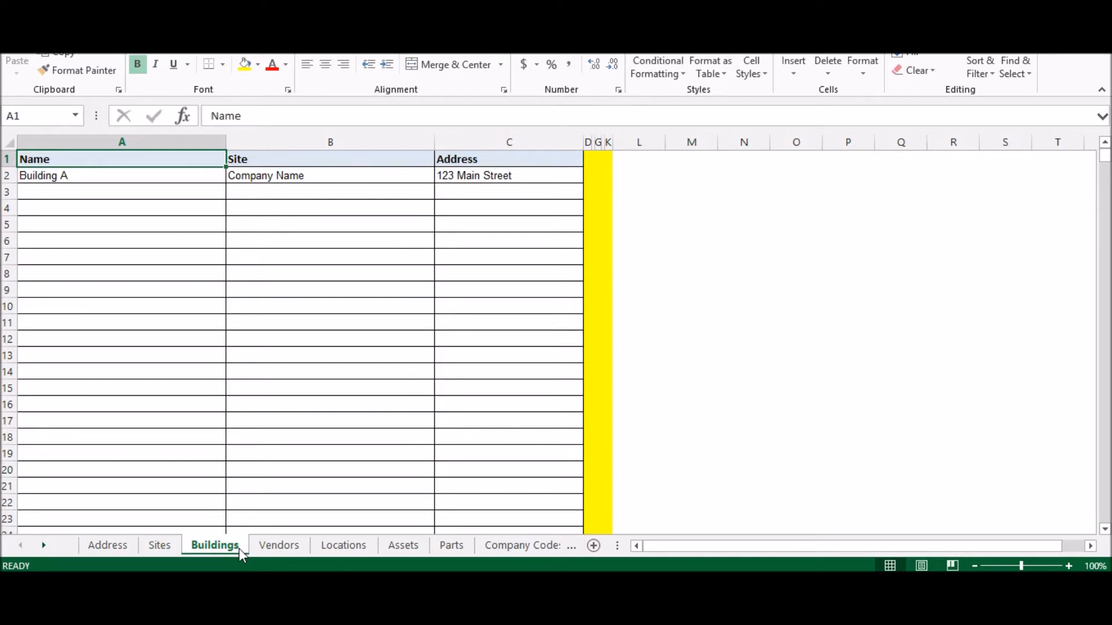
pyautogui.click(208, 177)
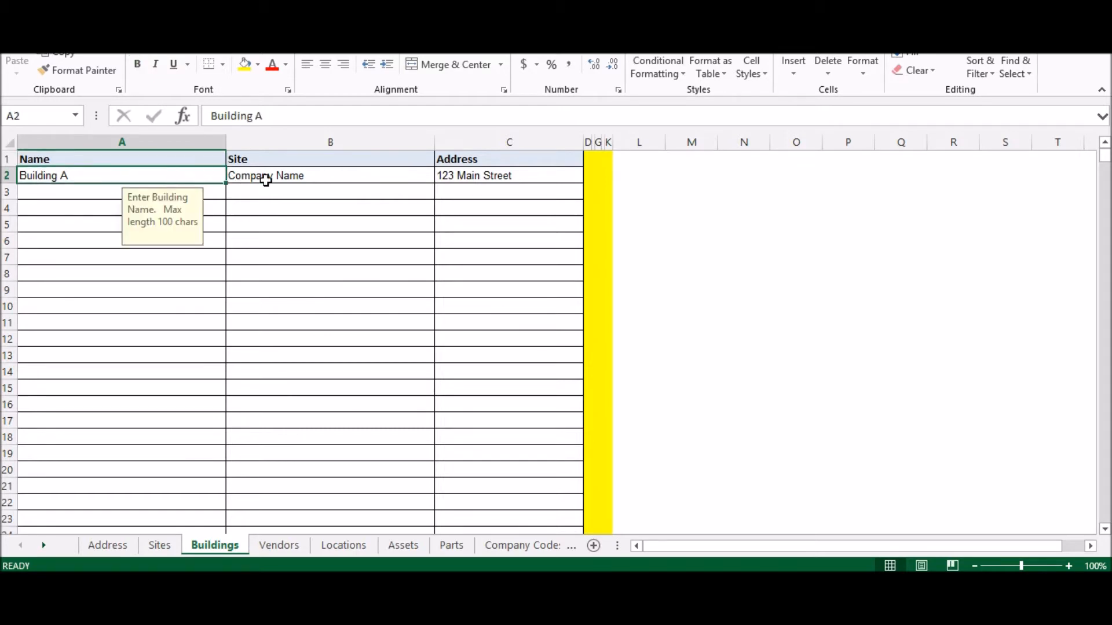
pyautogui.click(414, 176)
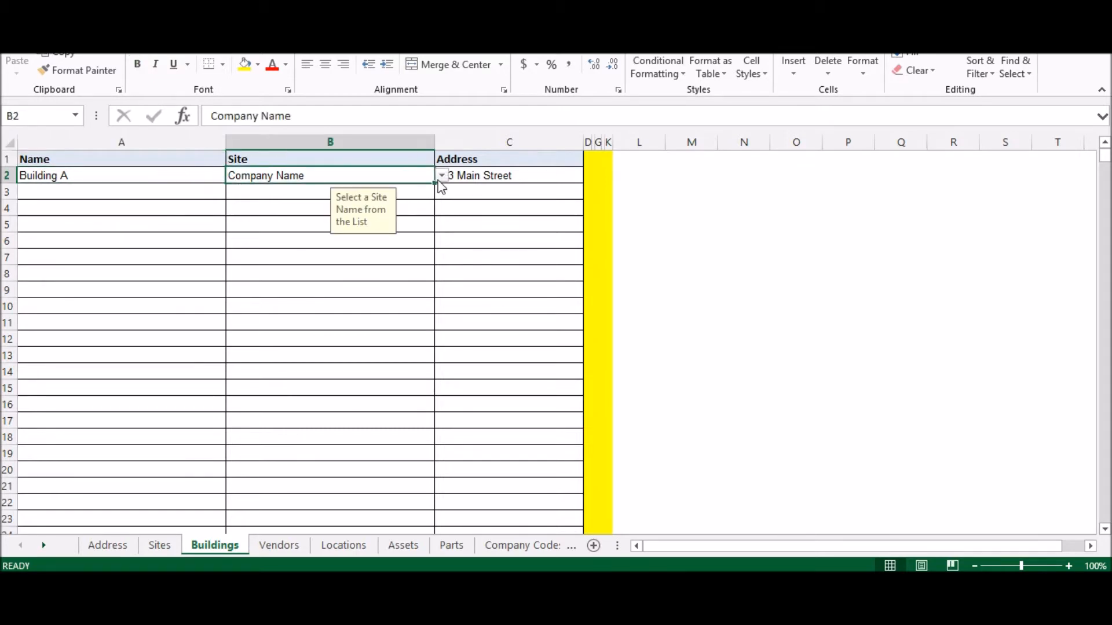
pyautogui.click(440, 178)
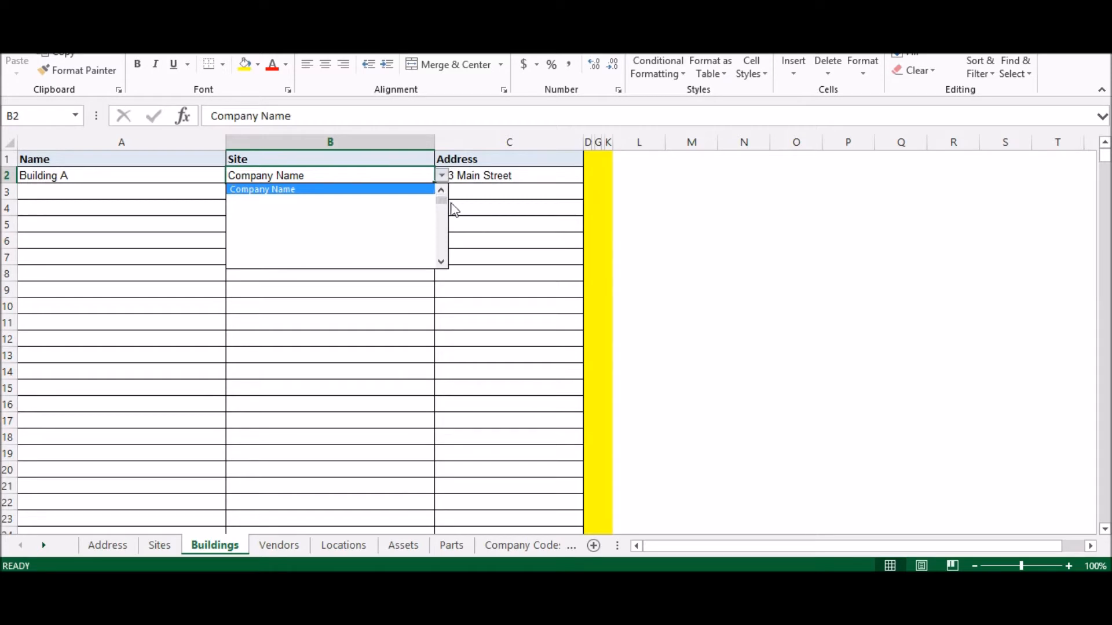
pyautogui.click(399, 175)
pyautogui.click(518, 176)
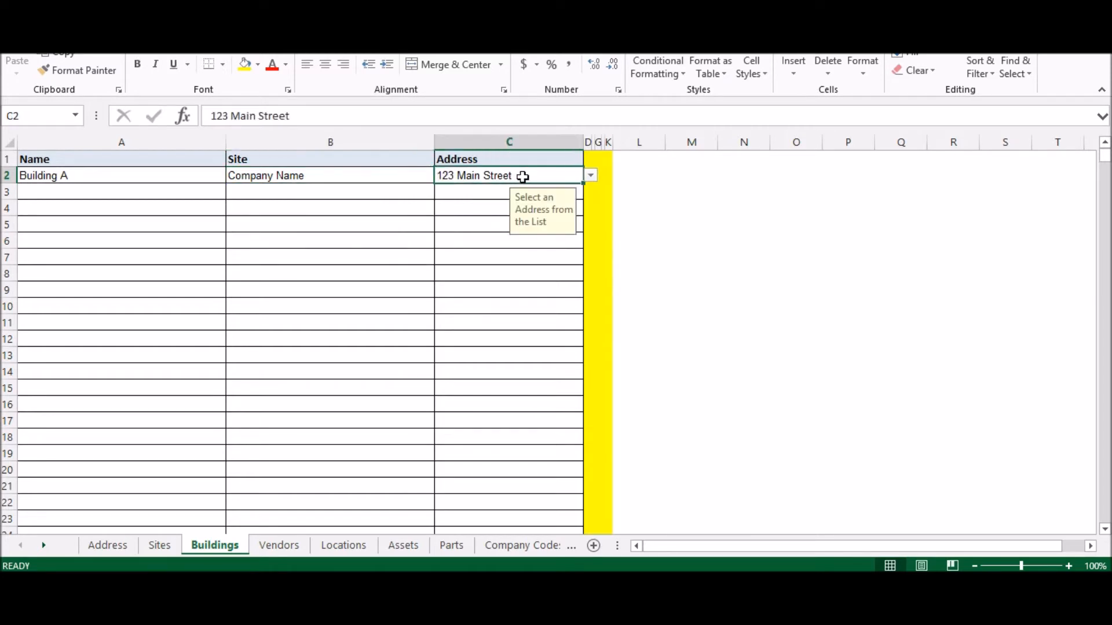
pyautogui.click(590, 175)
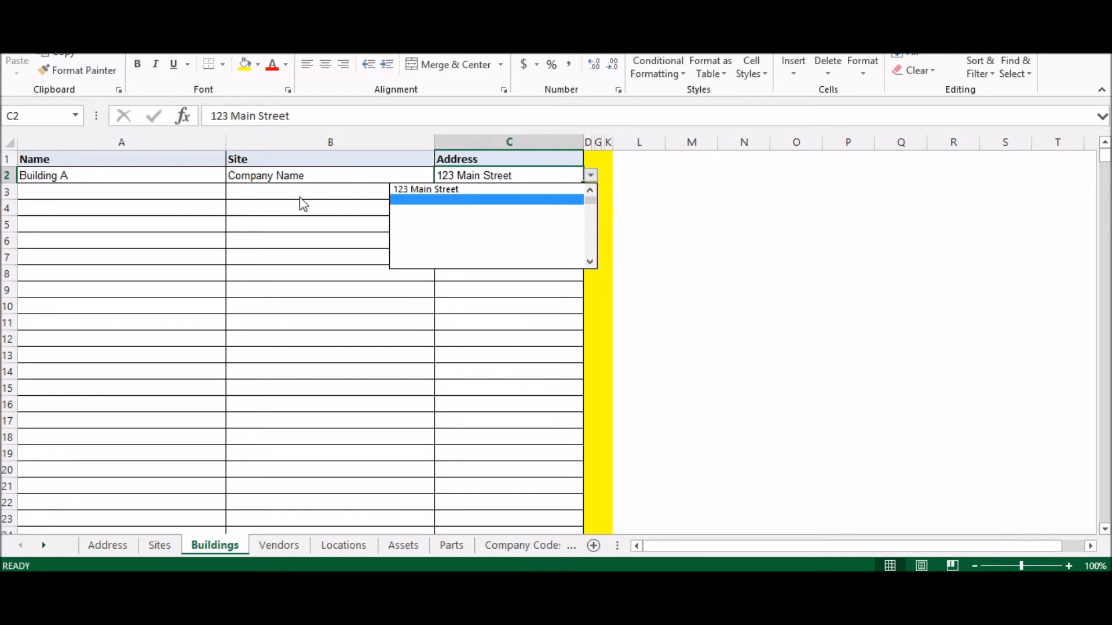
pyautogui.click(304, 552)
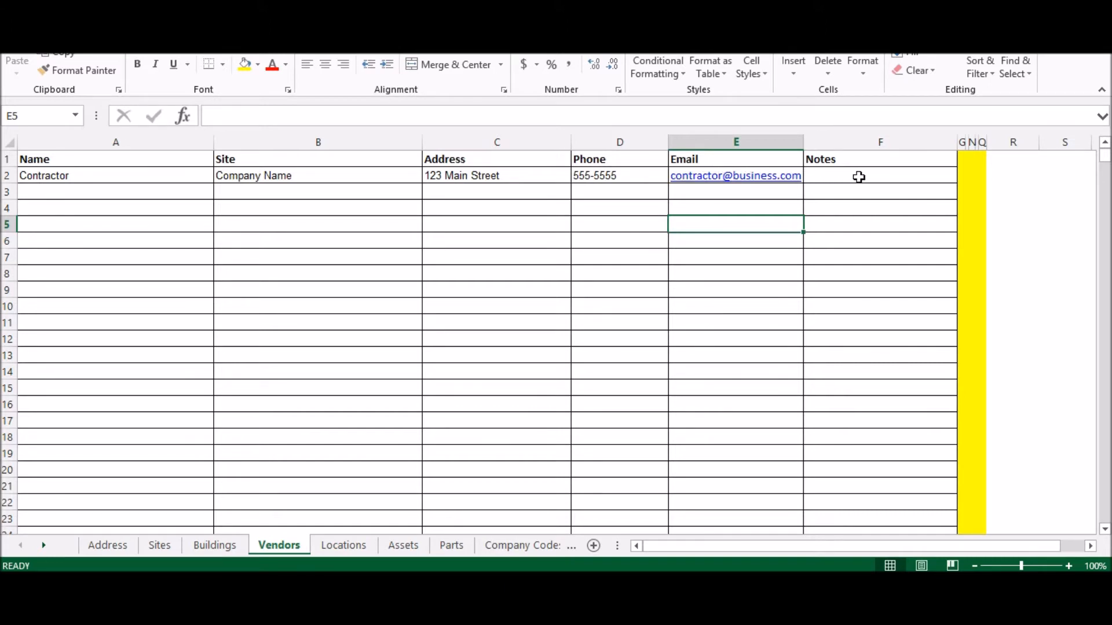
# Step: On the Locations sheet, choose Company Name as the site and Building A as the building for Room 101
pyautogui.click(293, 547)
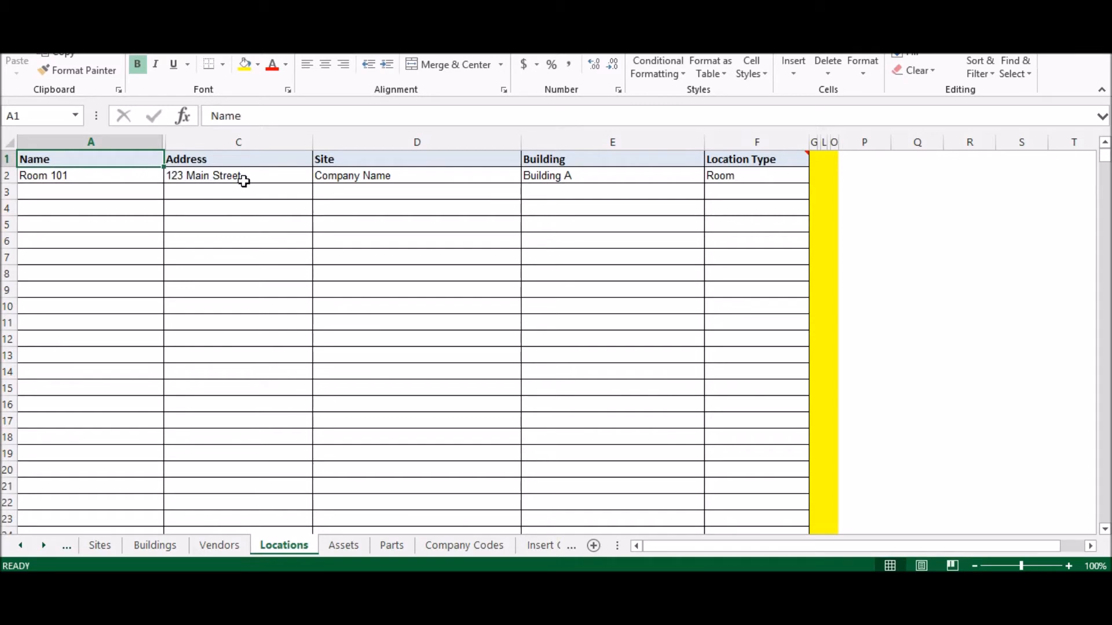
pyautogui.click(505, 177)
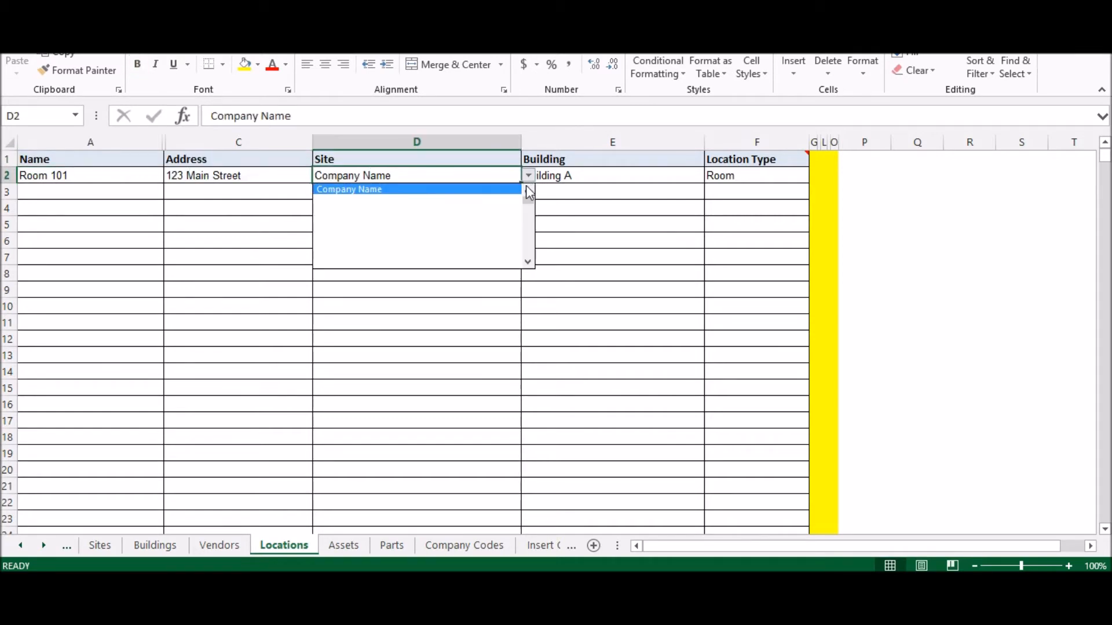
pyautogui.click(496, 186)
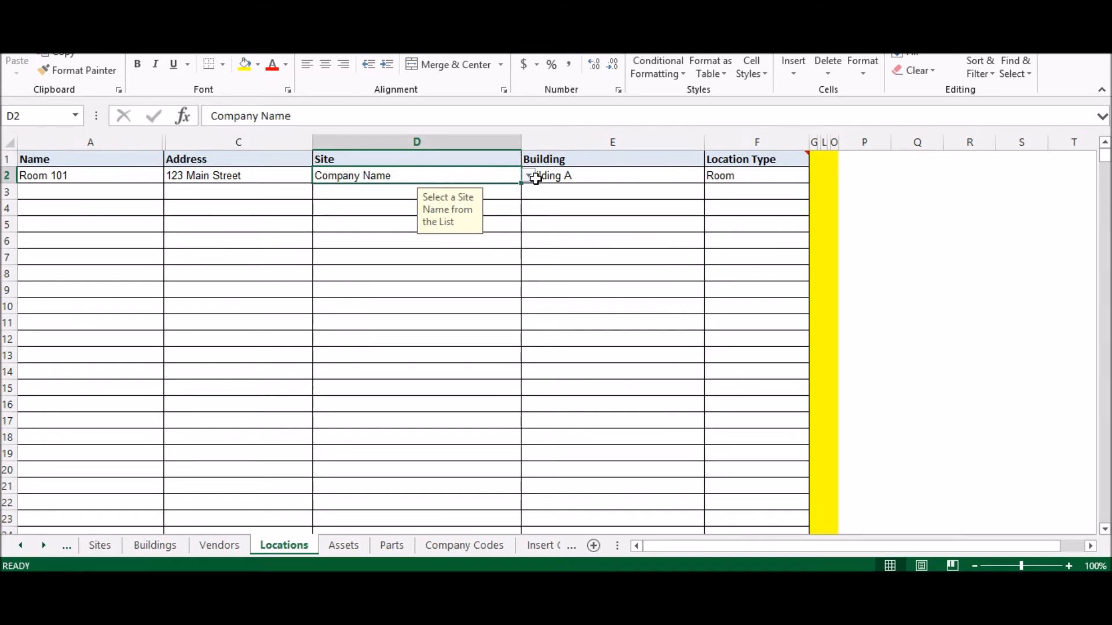
pyautogui.click(680, 175)
pyautogui.click(711, 176)
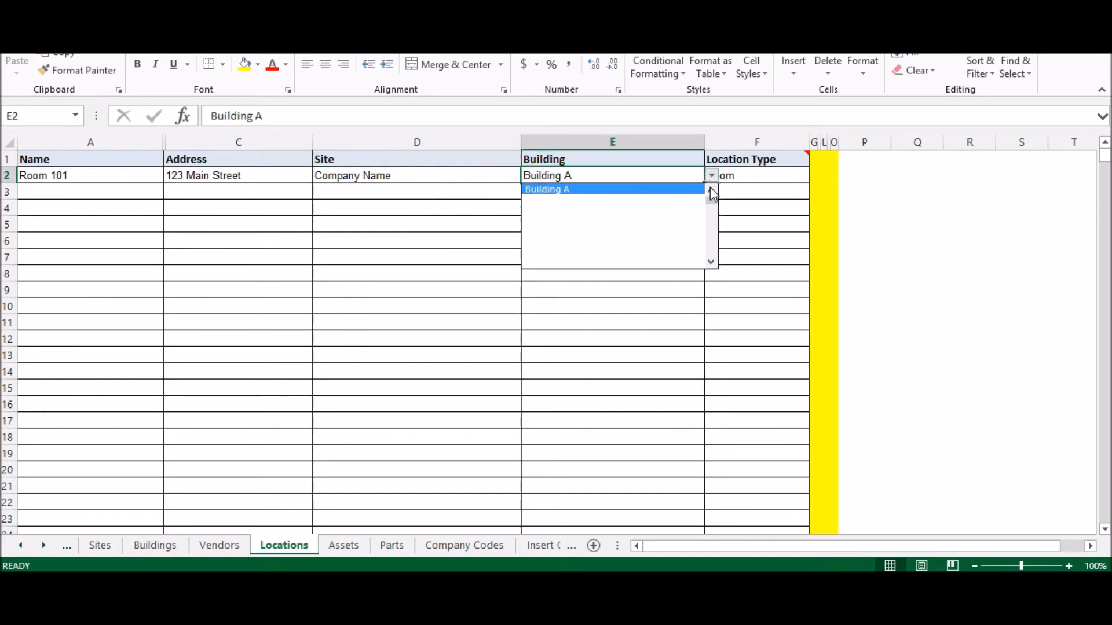
pyautogui.click(701, 189)
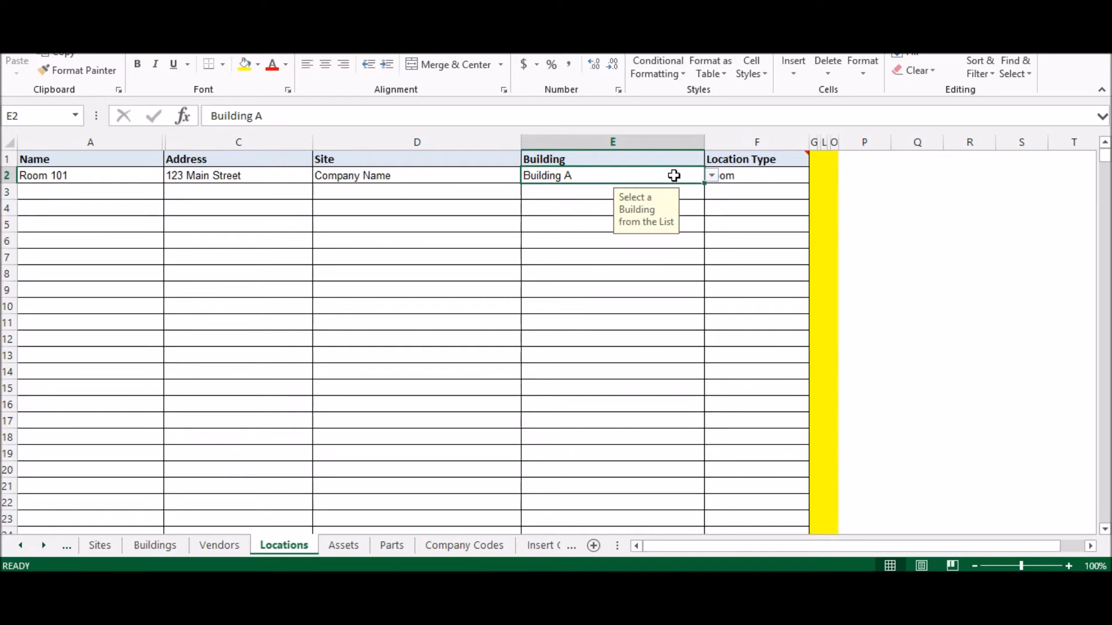
# Step: Compare the Location Type choices for Room 101 with the Location Type list on the Company Codes sheet
pyautogui.click(781, 175)
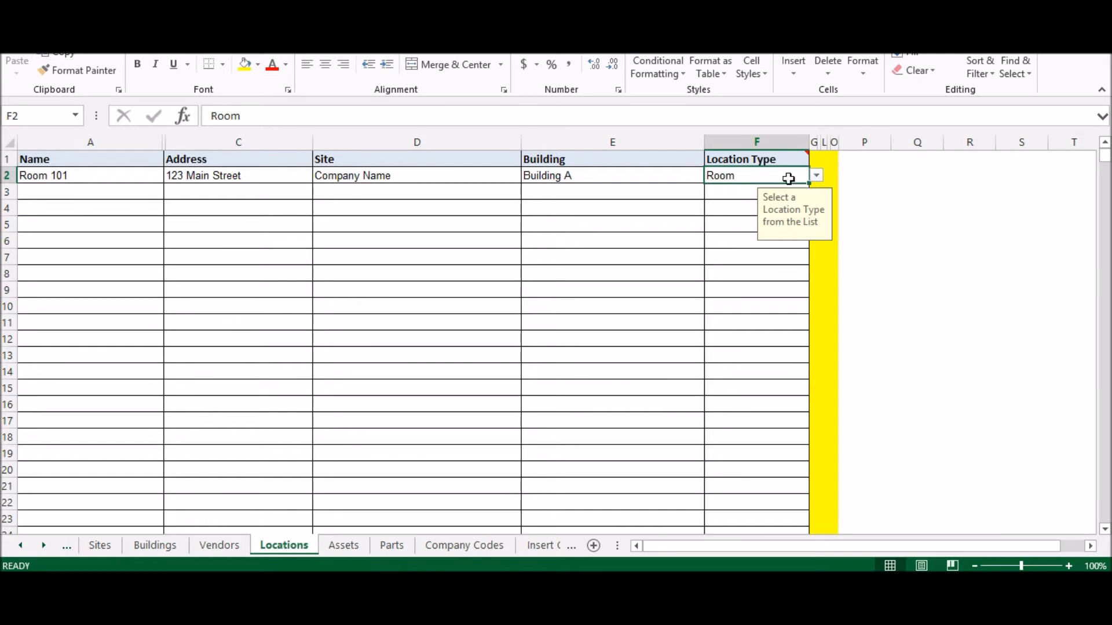
pyautogui.click(817, 176)
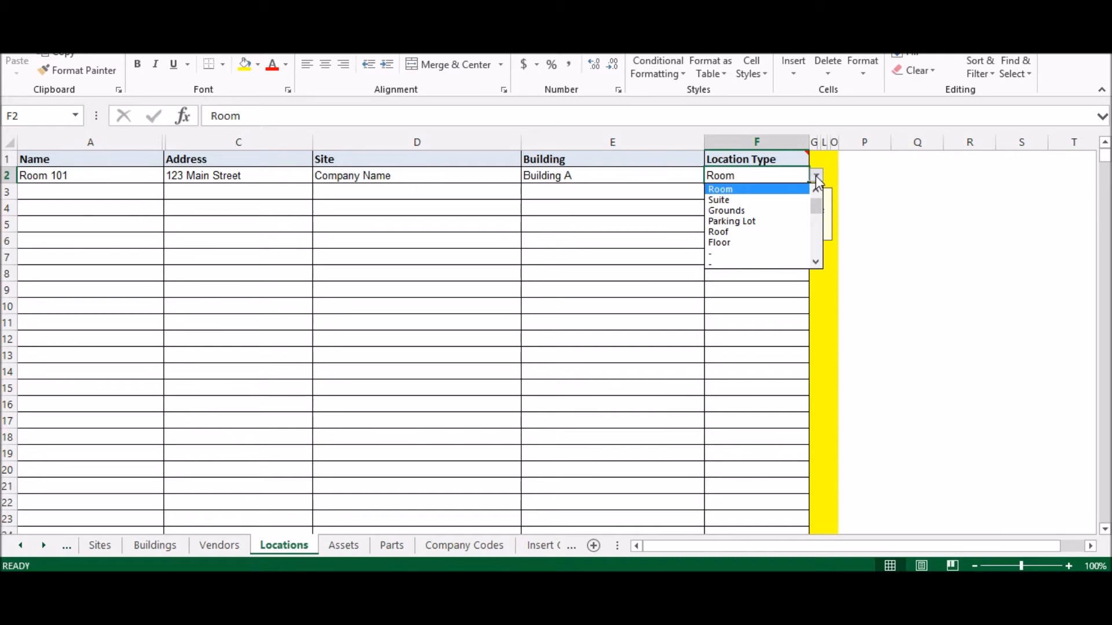
pyautogui.click(817, 177)
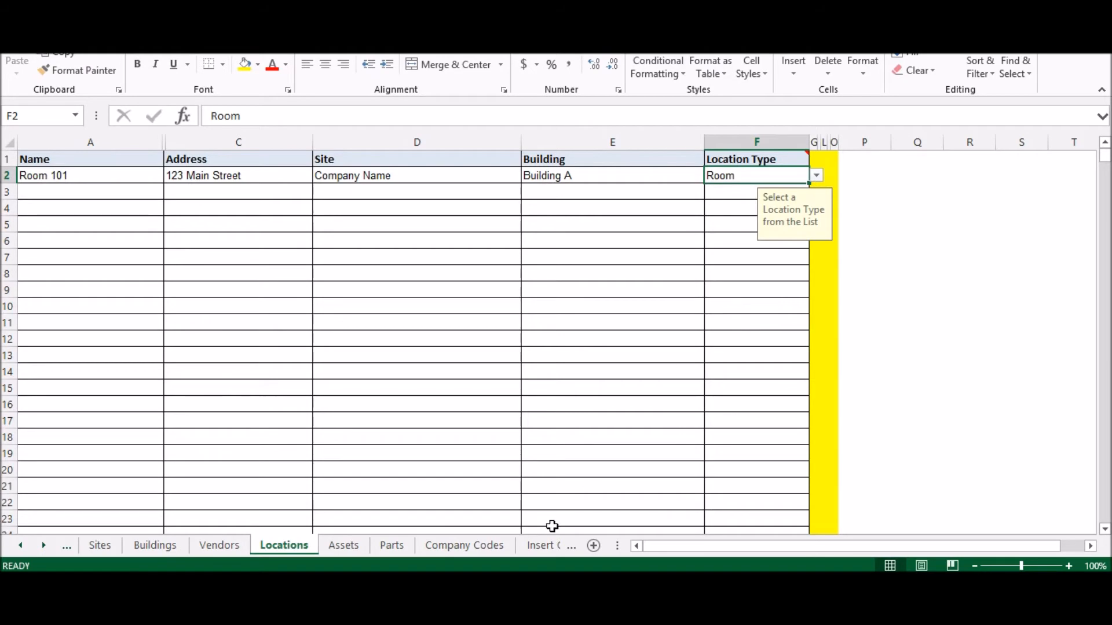
pyautogui.click(460, 549)
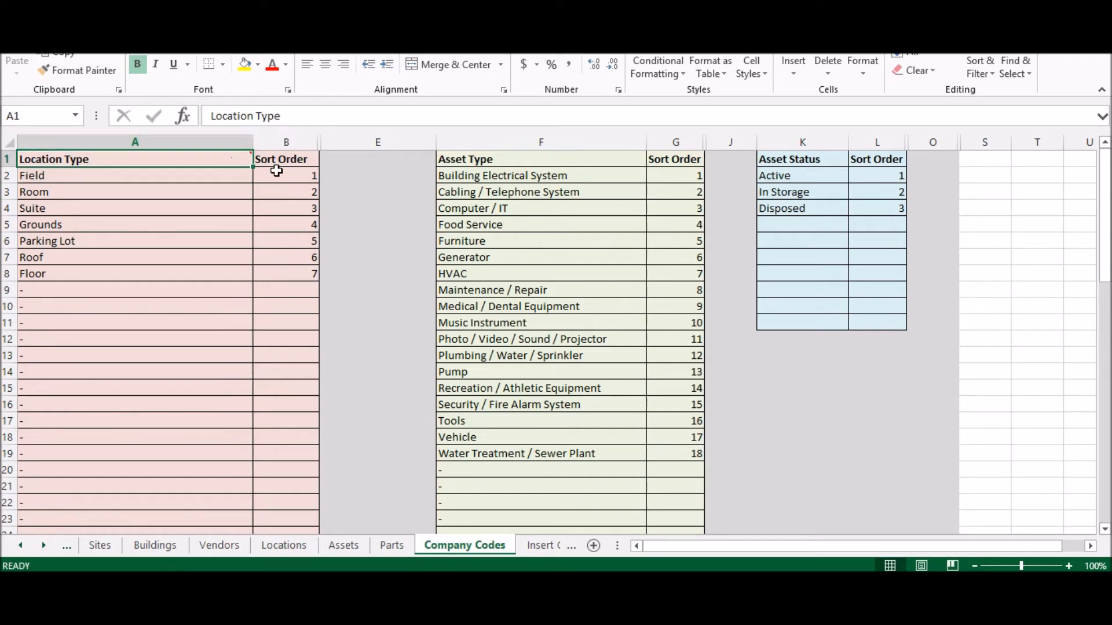
pyautogui.click(294, 546)
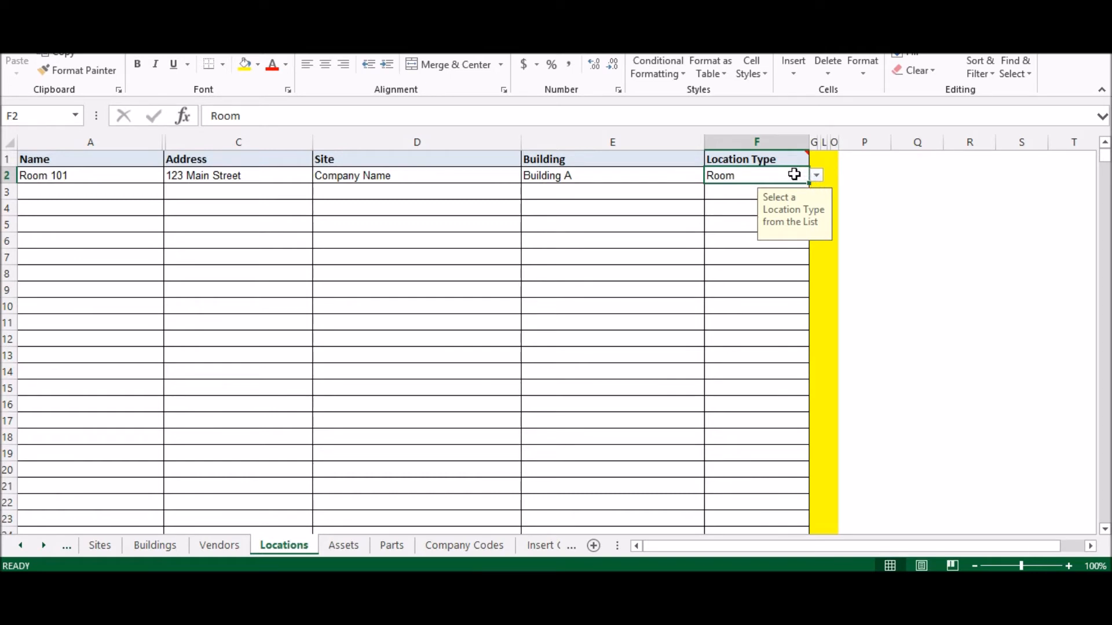
pyautogui.click(815, 176)
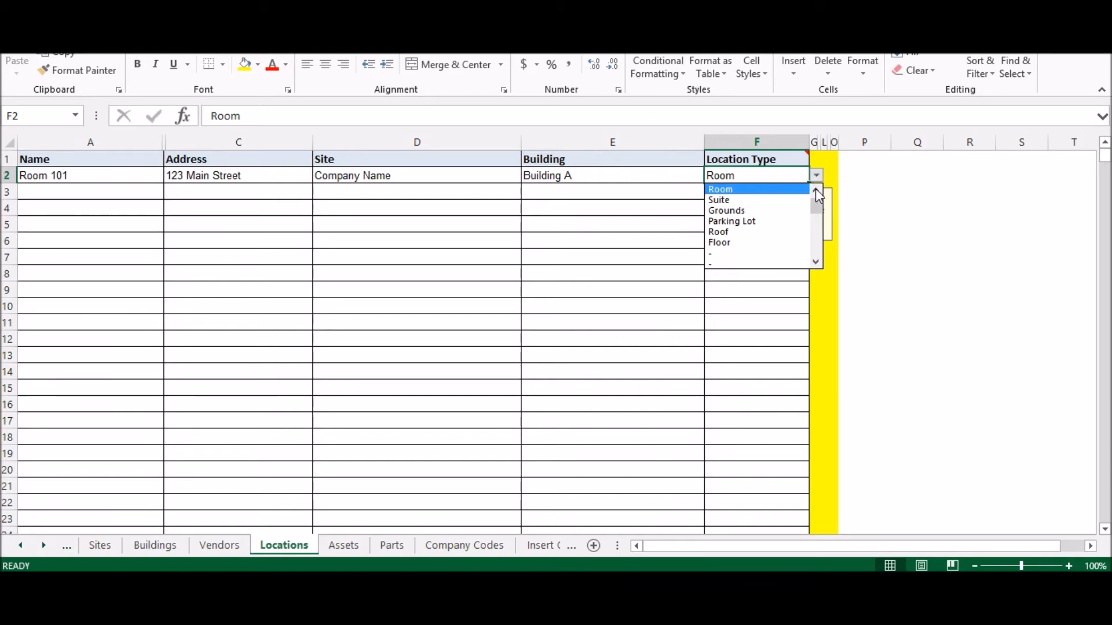
pyautogui.click(815, 189)
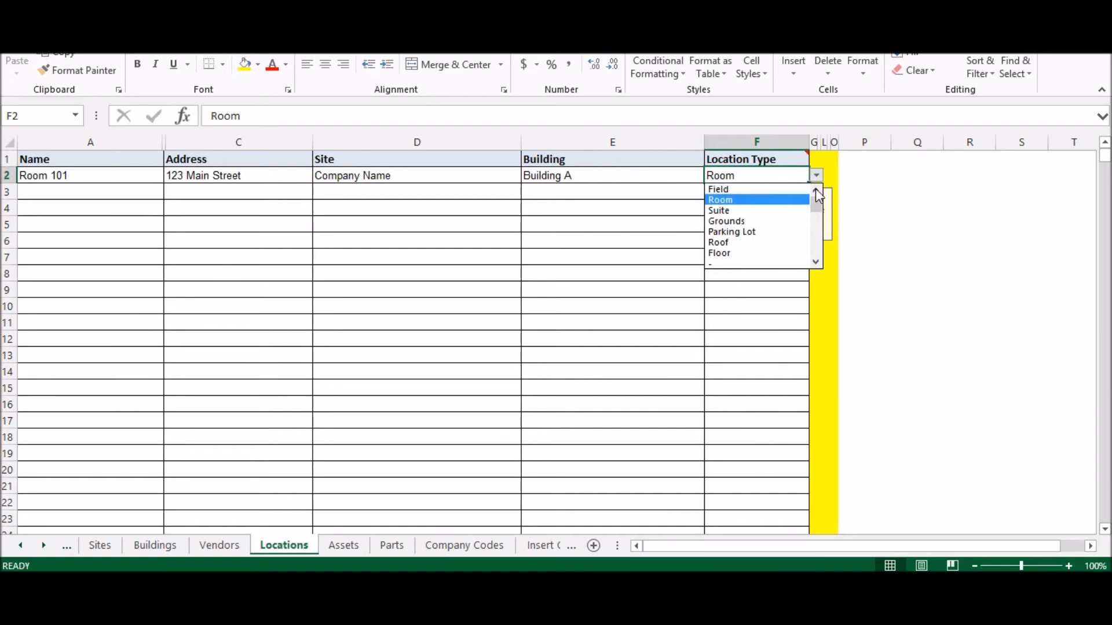
# Step: Examine the Assets sheet columns and compare the vehicle's Asset Type choices with the Company Codes sheet
pyautogui.click(344, 545)
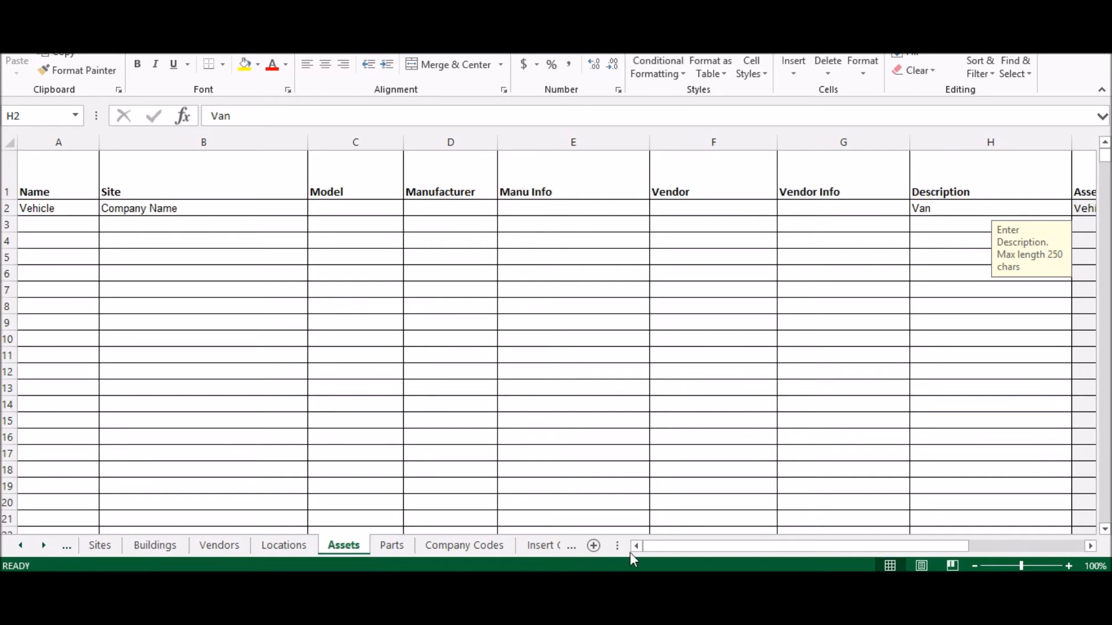
pyautogui.moveTo(752, 546); pyautogui.dragTo(817, 550)
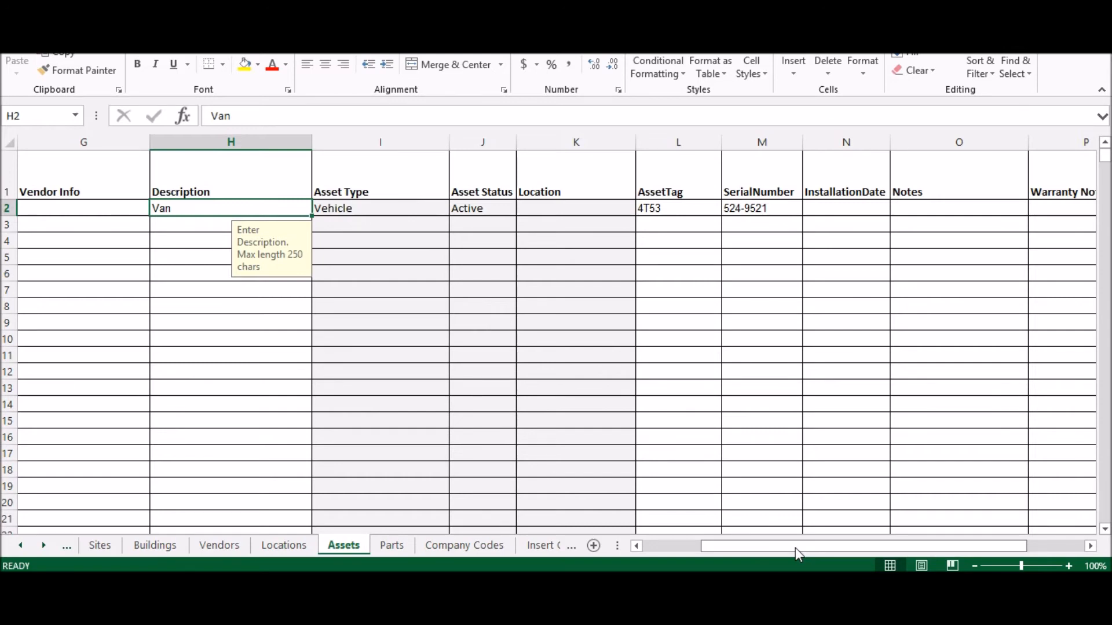
pyautogui.click(462, 546)
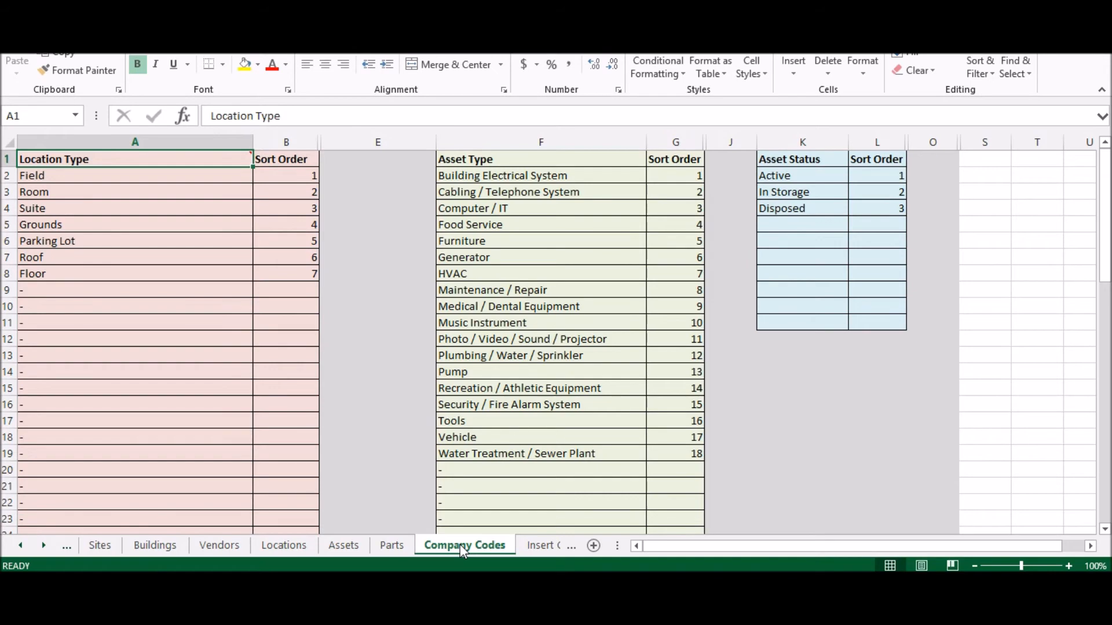
pyautogui.click(357, 543)
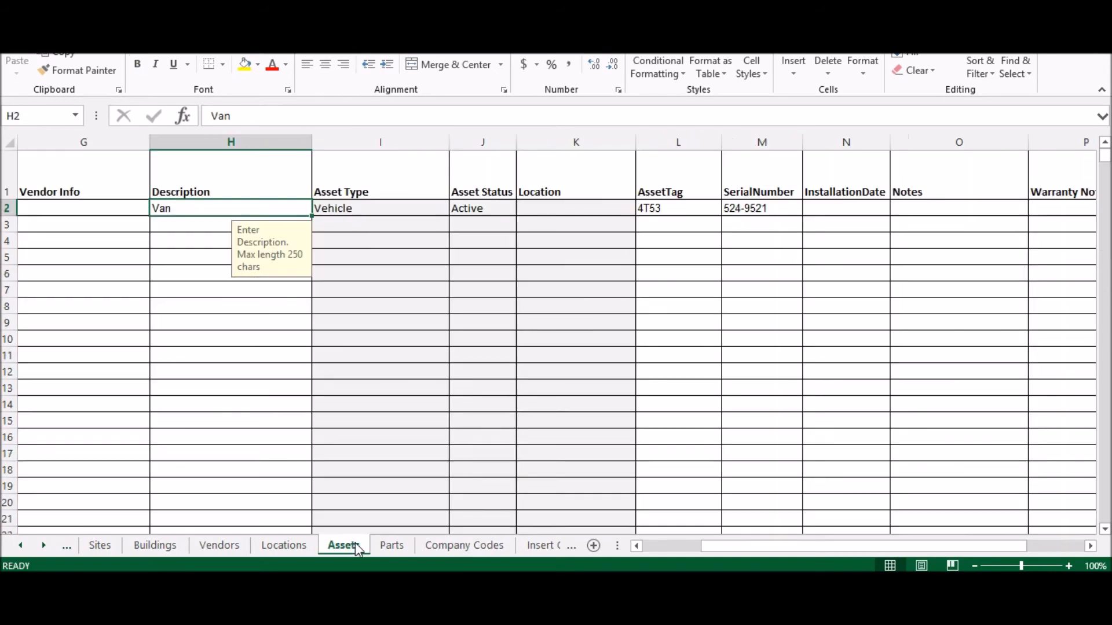
pyautogui.click(443, 208)
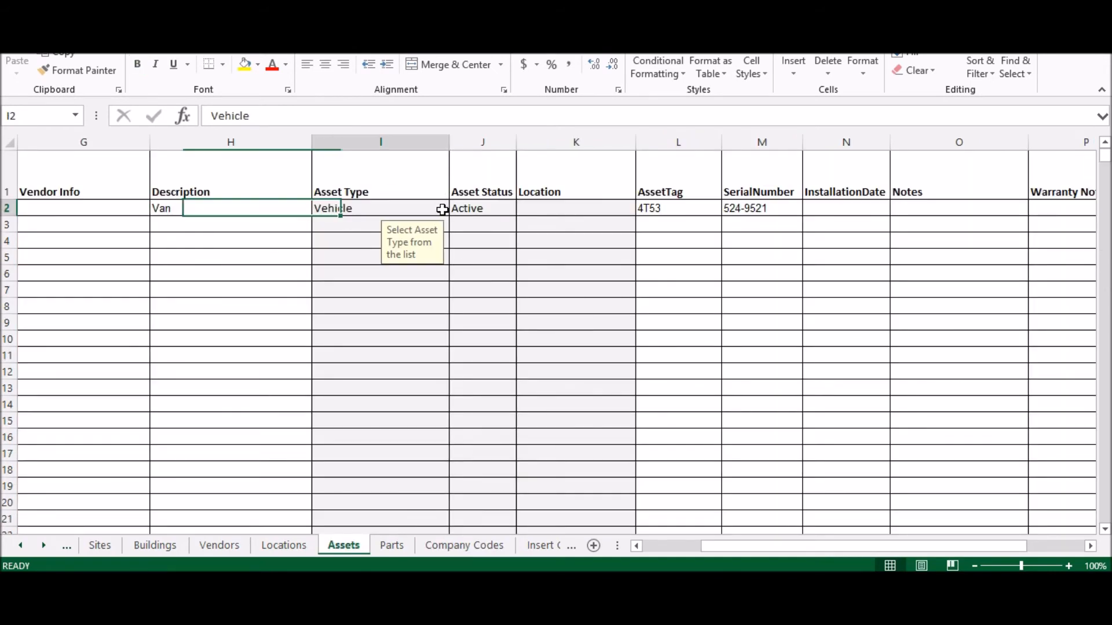
pyautogui.click(456, 209)
pyautogui.click(456, 222)
pyautogui.click(456, 222)
pyautogui.click(457, 222)
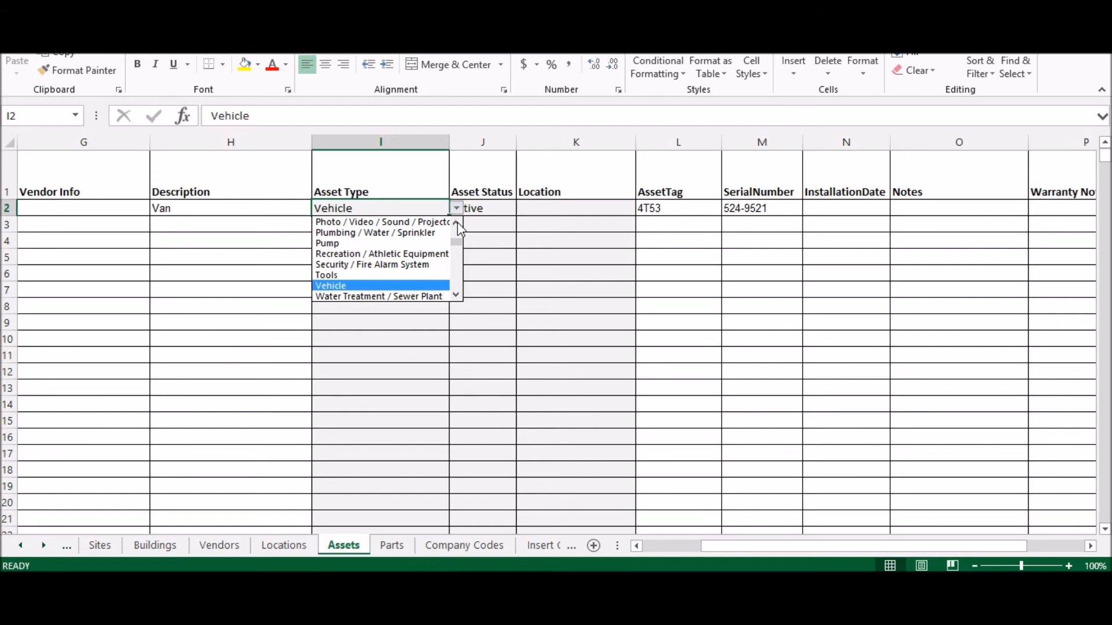
# Step: Set the vehicle asset's Location to Room 101 on the Assets sheet
pyautogui.click(595, 208)
pyautogui.click(626, 209)
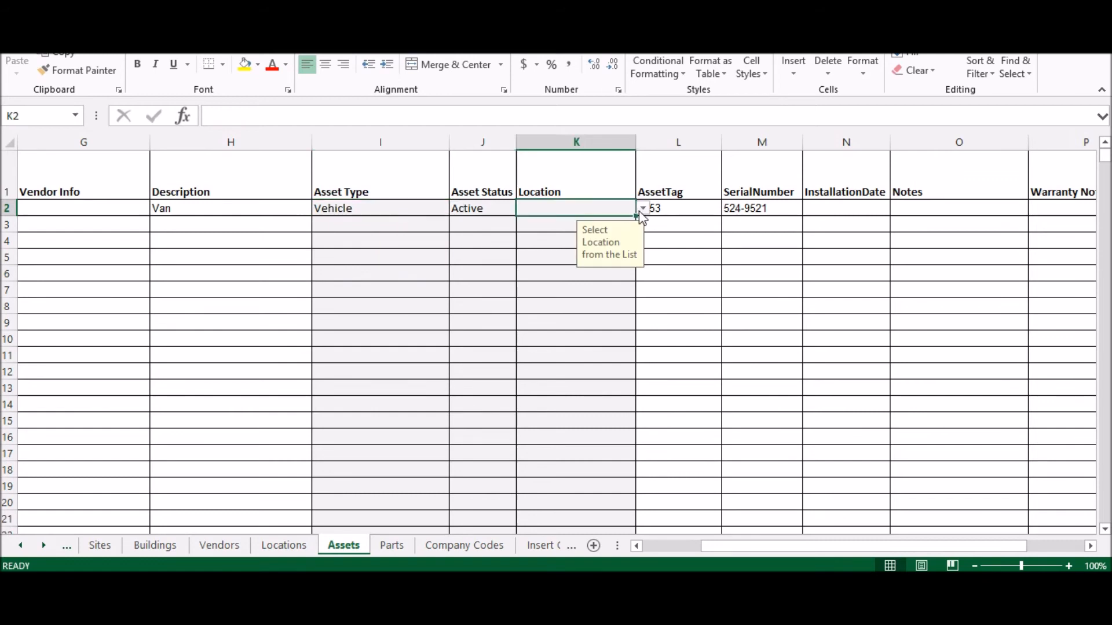
pyautogui.click(643, 208)
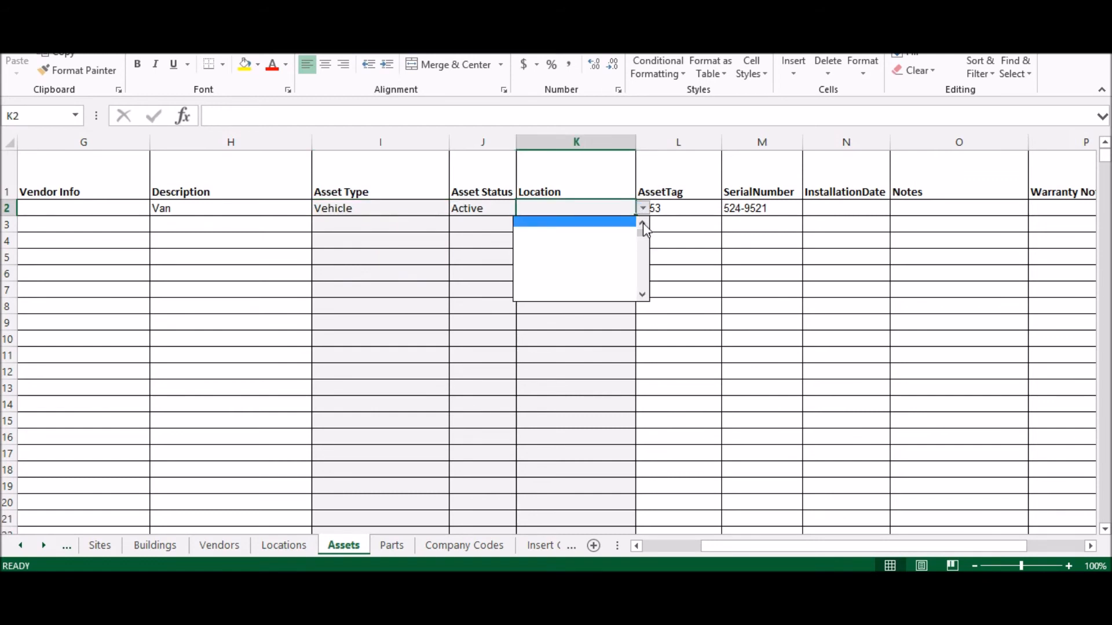
pyautogui.click(643, 224)
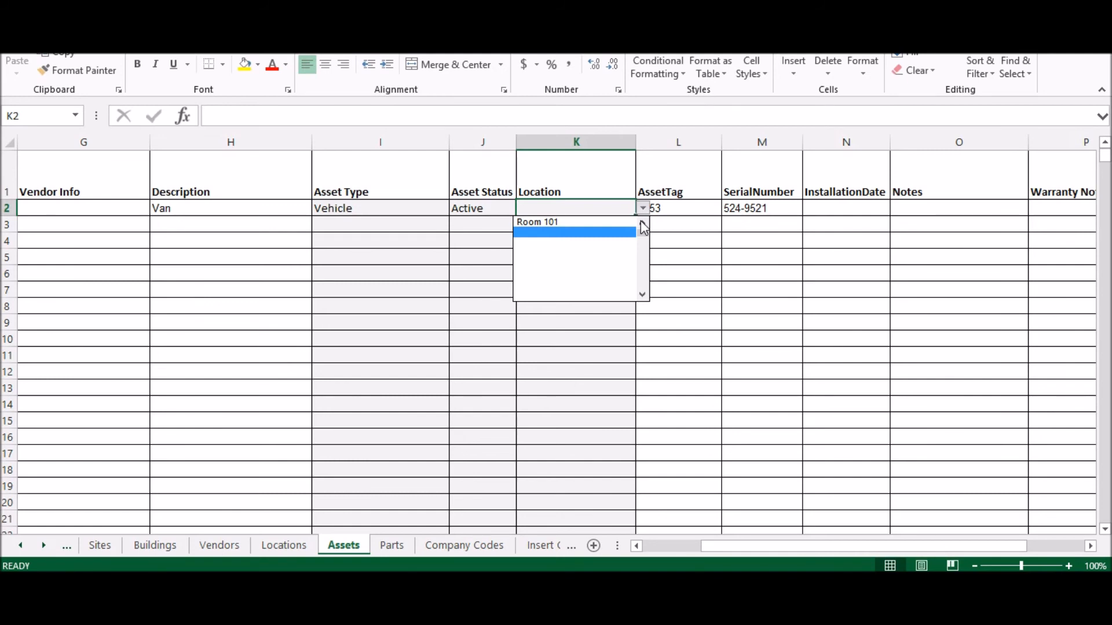
pyautogui.click(578, 208)
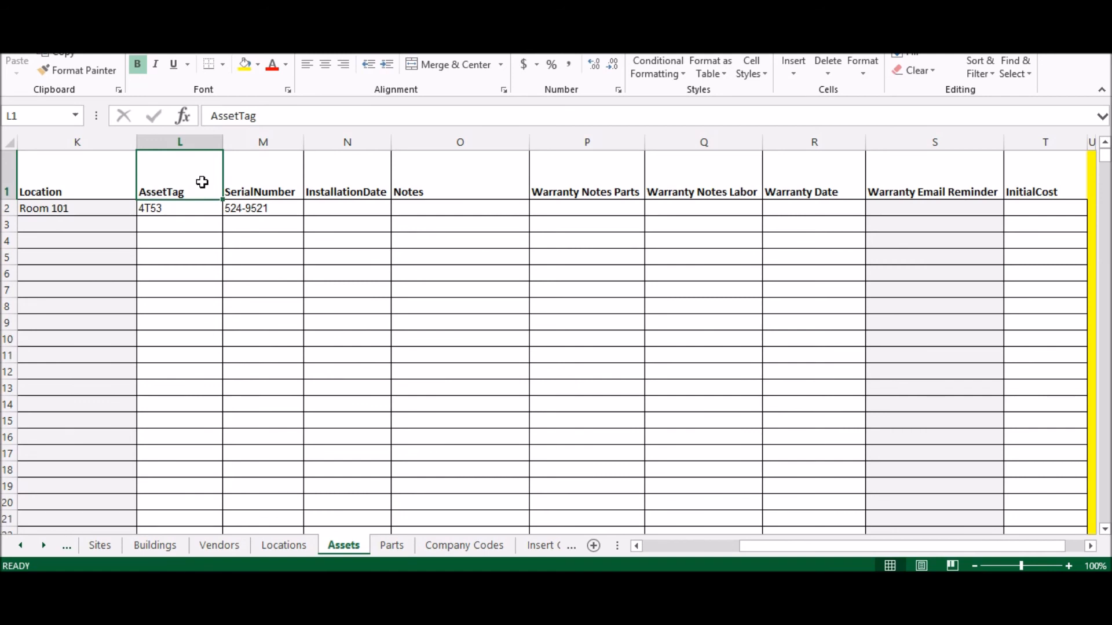
# Step: Review the Parts, Company Codes and Insert Company Codes sheets, and return to the Address sheet
pyautogui.click(392, 545)
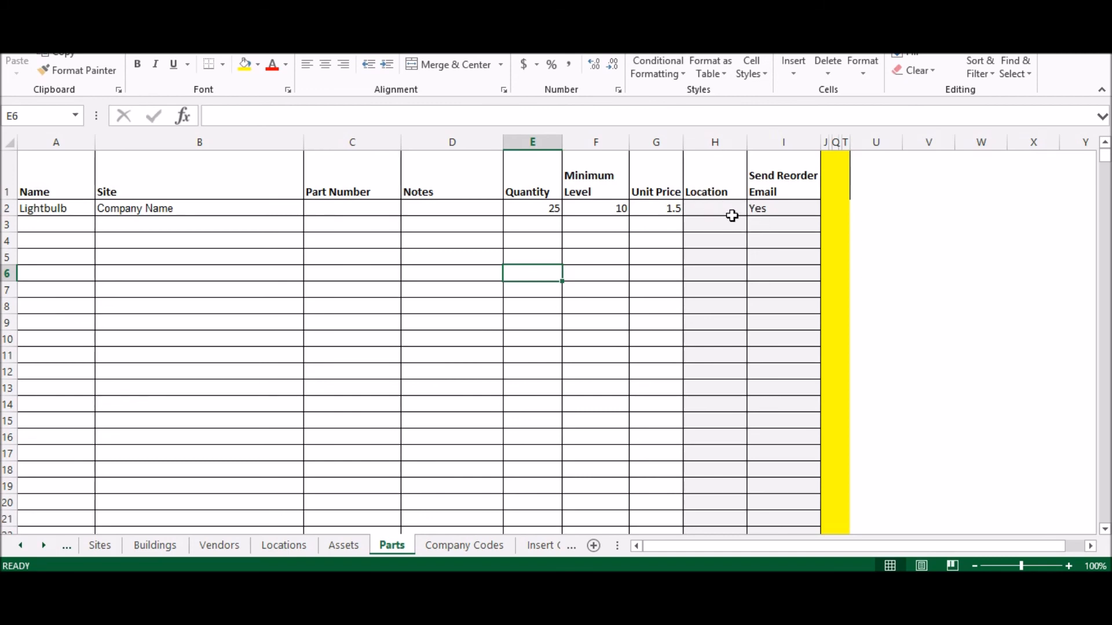
pyautogui.click(465, 545)
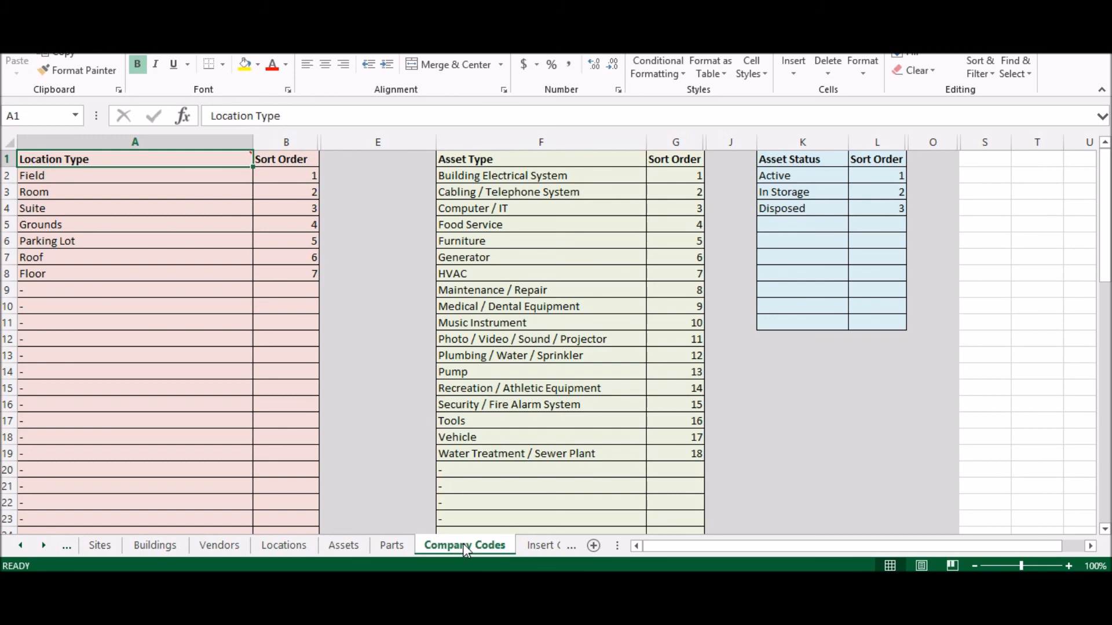
pyautogui.click(544, 546)
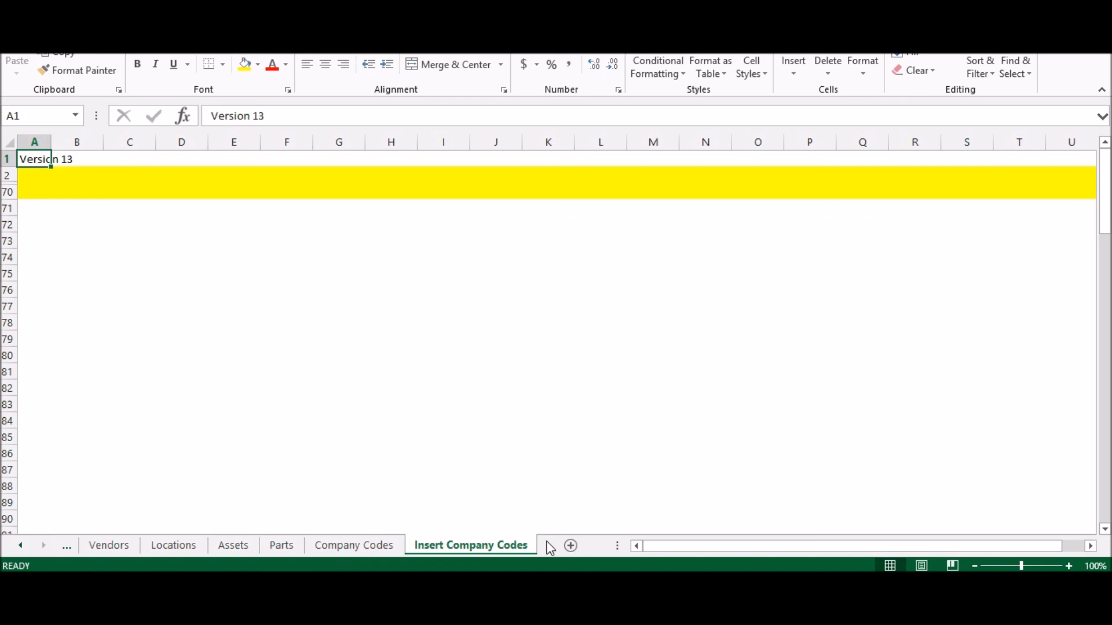
pyautogui.click(67, 546)
pyautogui.click(109, 545)
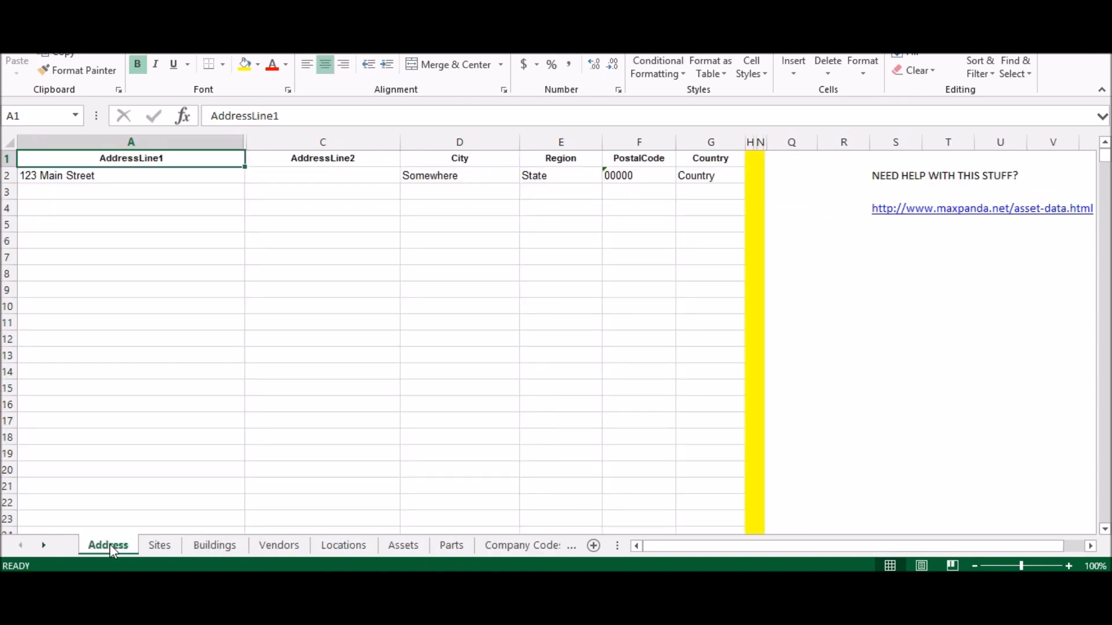